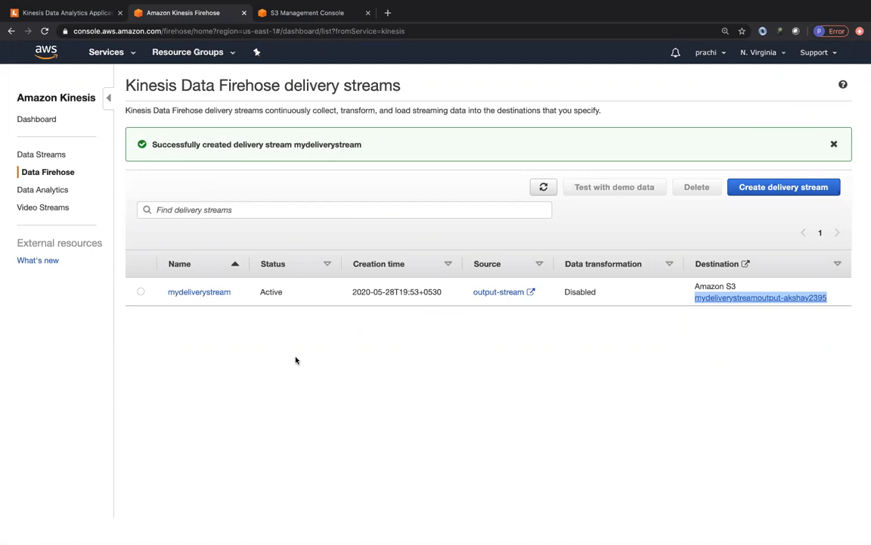
Start creating a new Firehose delivery stream and name it mydeliverystream2
click(794, 188)
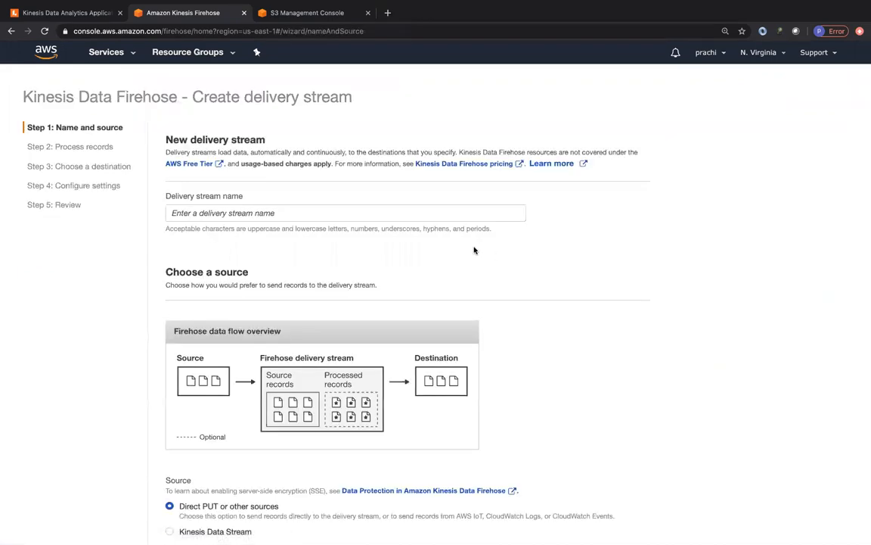
click(246, 215)
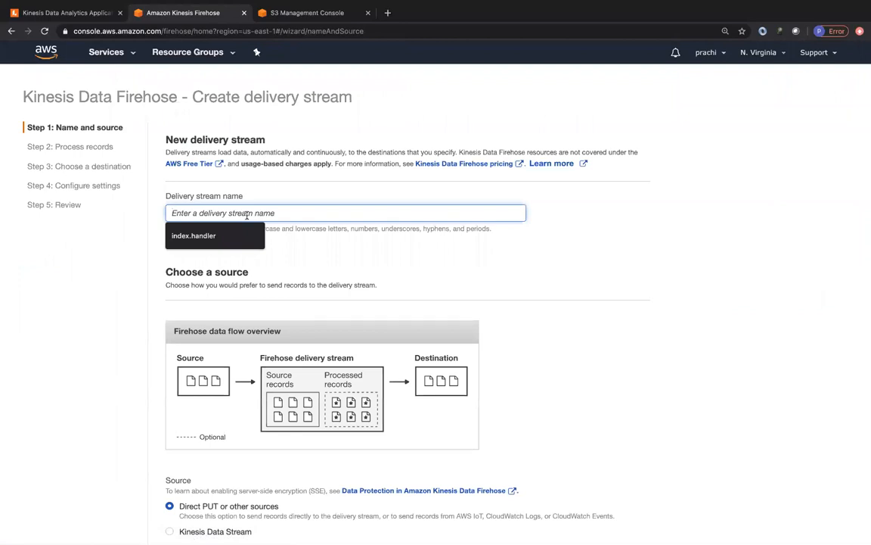
text(myd)
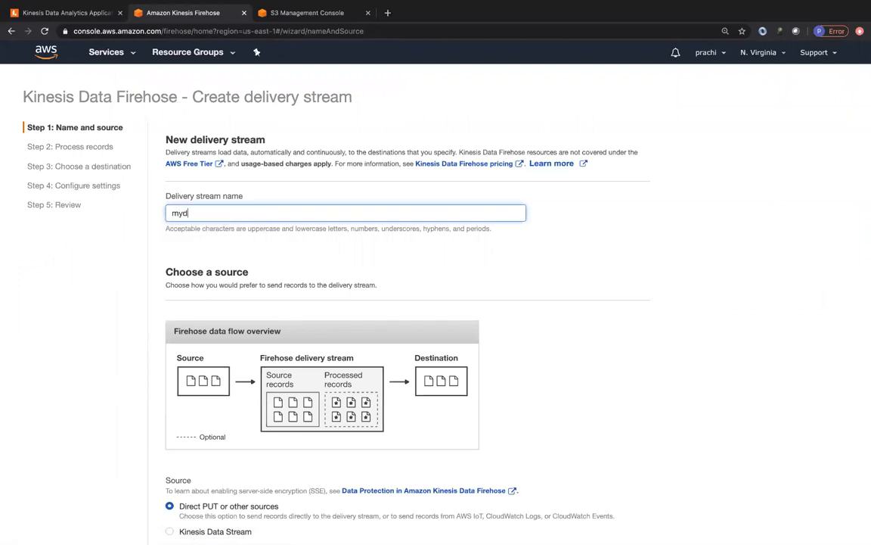
text(eliverystream2)
Set the source to the Kinesis Data Stream output-stream and proceed to record processing
scroll(422, 255, down, 5)
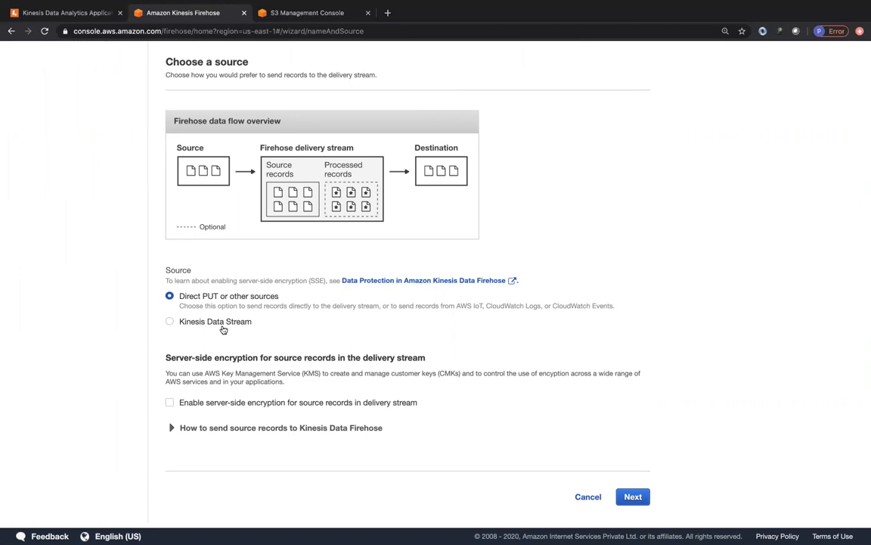
click(223, 327)
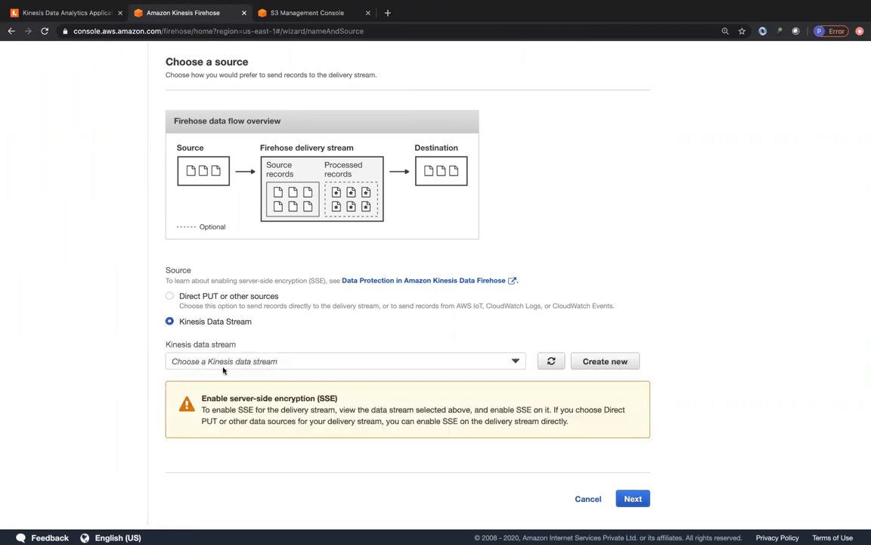
click(219, 362)
click(199, 396)
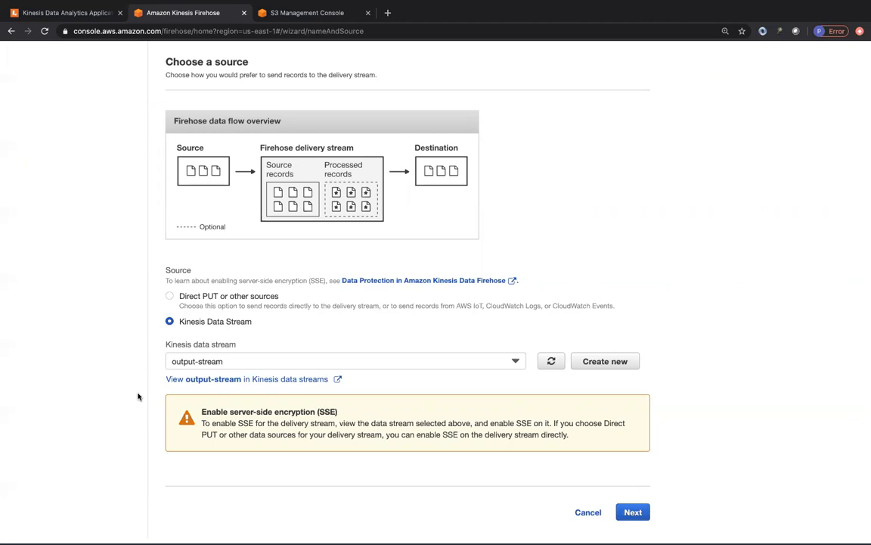
click(632, 512)
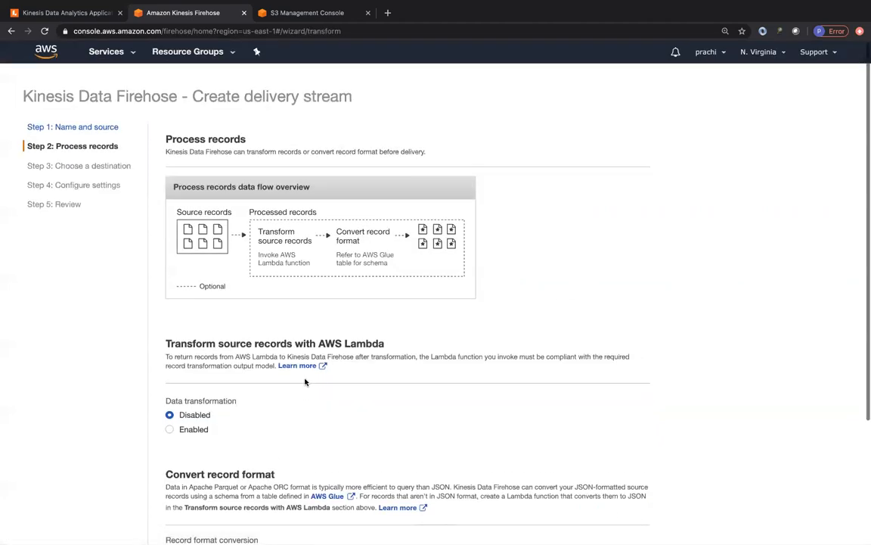
Review the enabled record format conversion settings, set the conversion back to Disabled, and proceed to the destination choice
scroll(260, 322, down, 1)
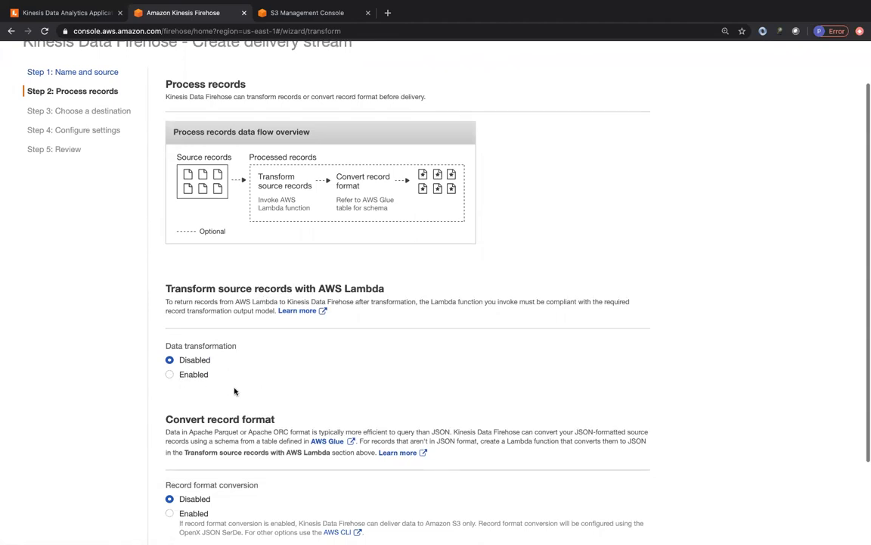
scroll(227, 383, down, 1)
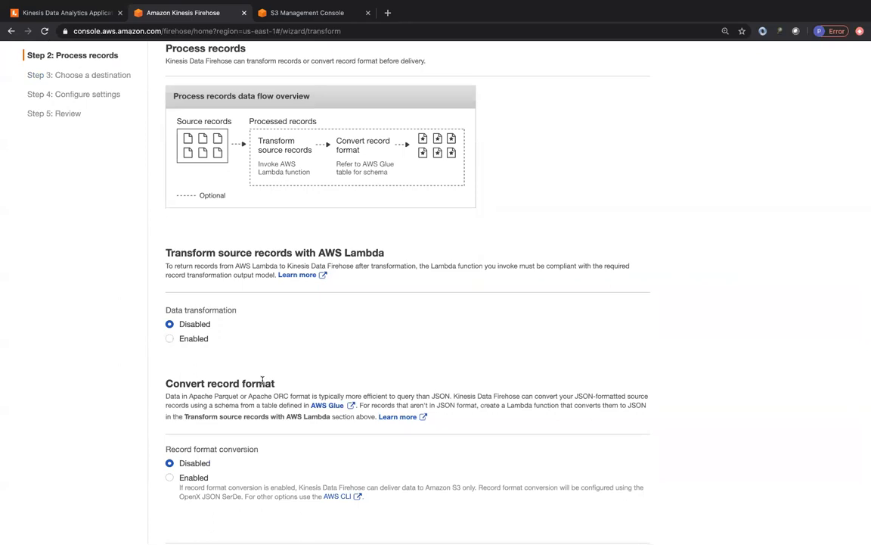
scroll(262, 380, down, 2)
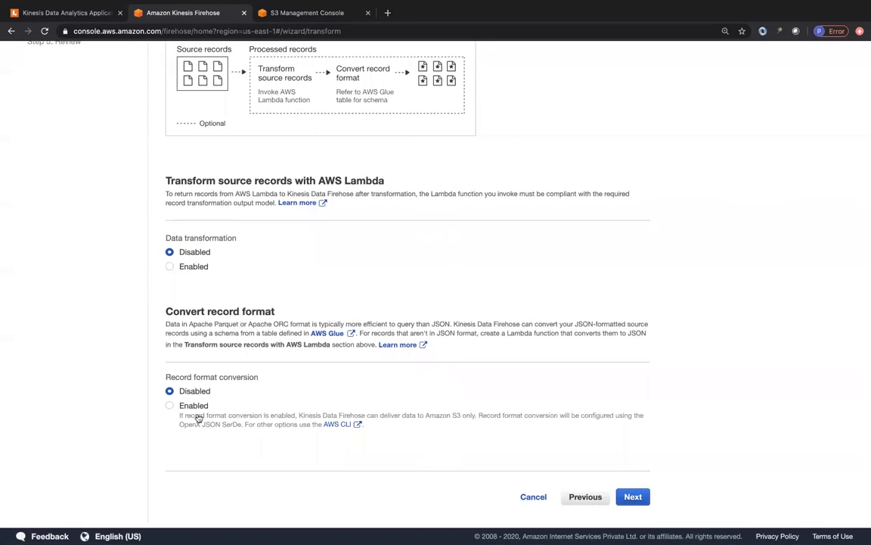
click(169, 405)
scroll(148, 441, down, 8)
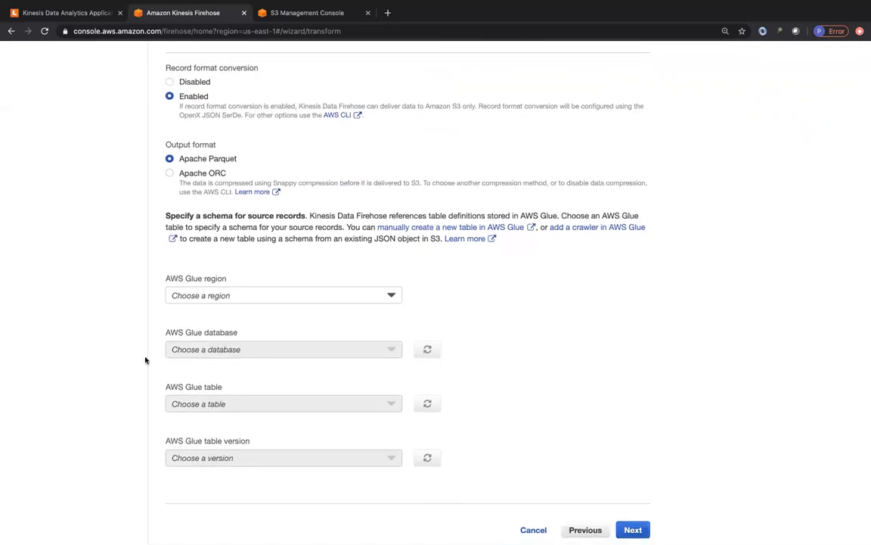
scroll(145, 360, up, 2)
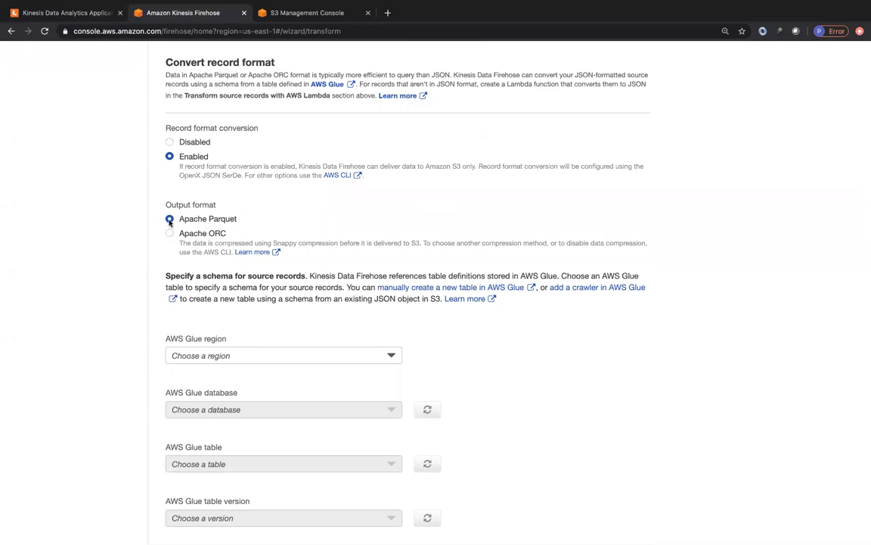
click(168, 144)
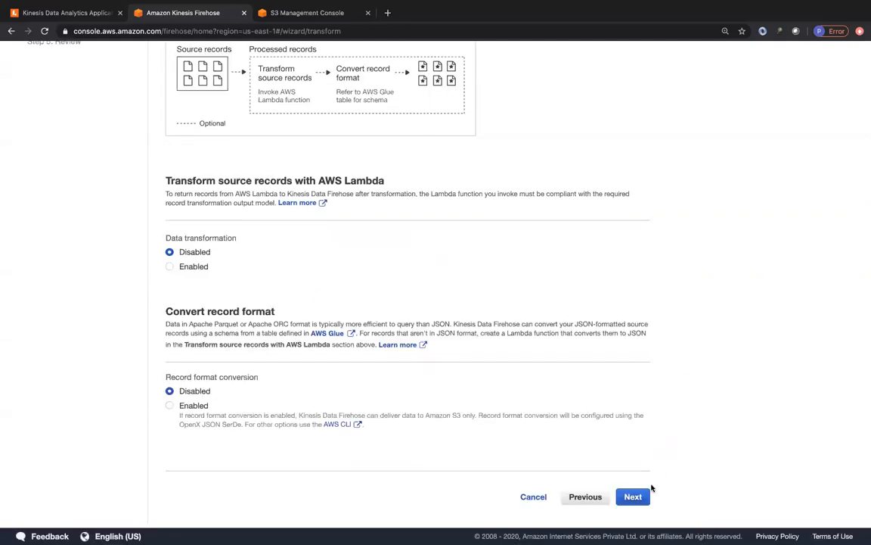
click(633, 497)
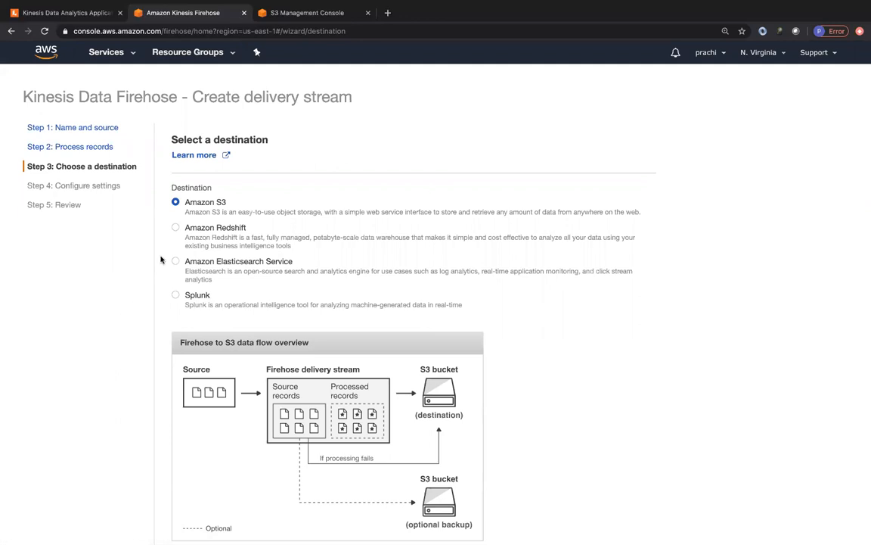
Review the Amazon Redshift, Elasticsearch Service and Splunk destination options, and set the destination back to Amazon S3
click(176, 229)
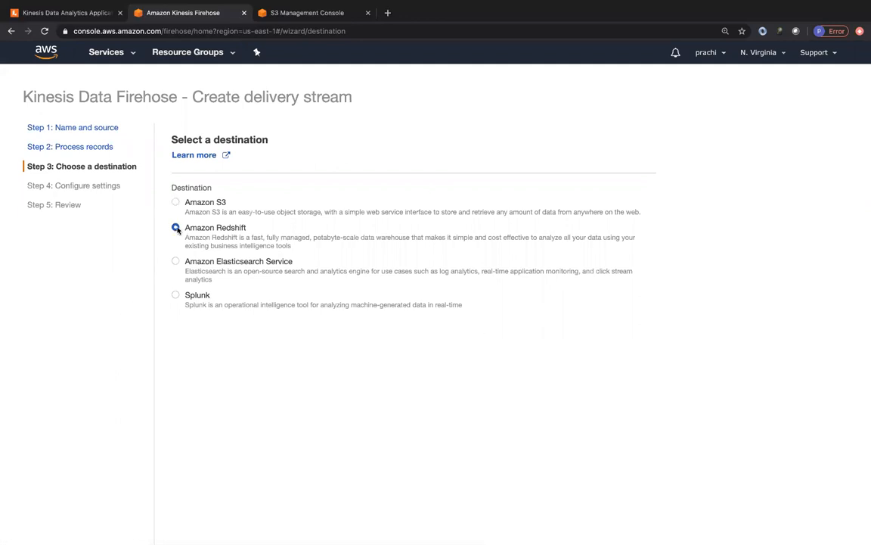
click(176, 262)
click(176, 295)
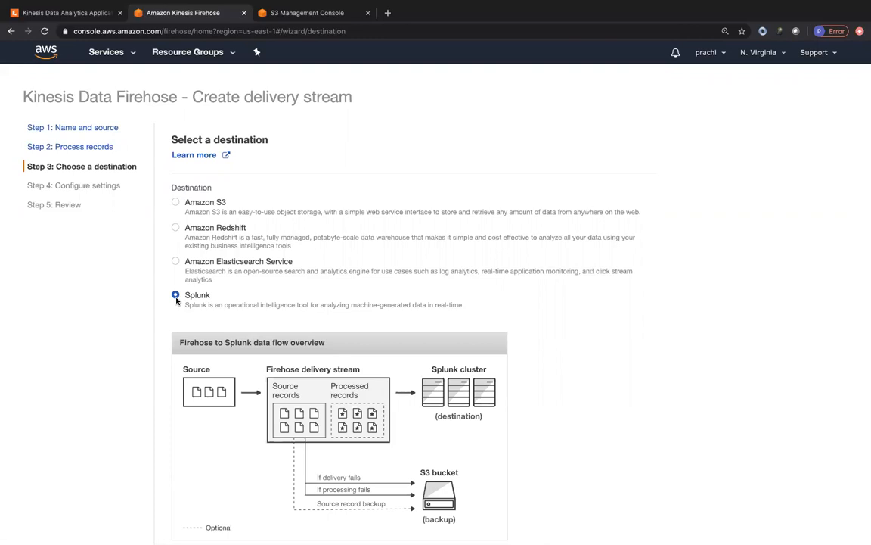
click(176, 203)
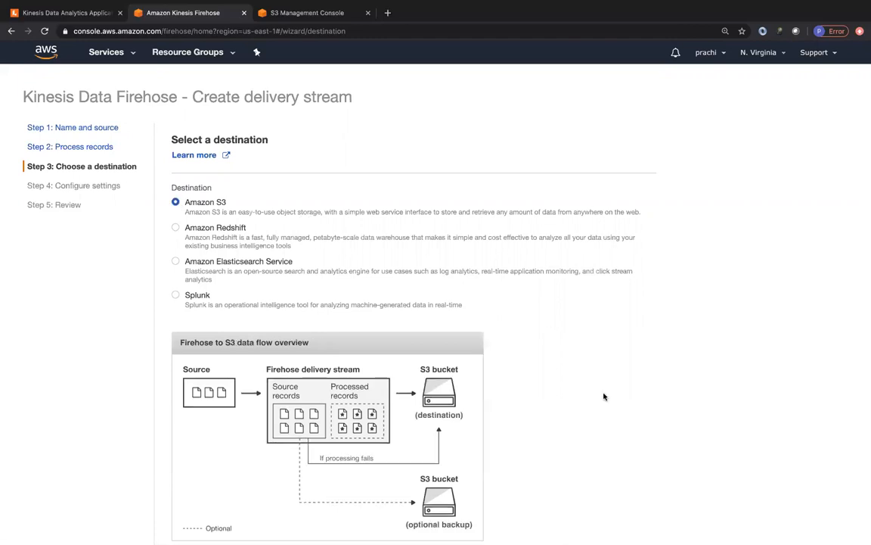
Create a new S3 destination bucket named "my" plus the owner's first name plus "sampledeliverystream2"
scroll(591, 432, down, 1)
scroll(591, 432, down, 4)
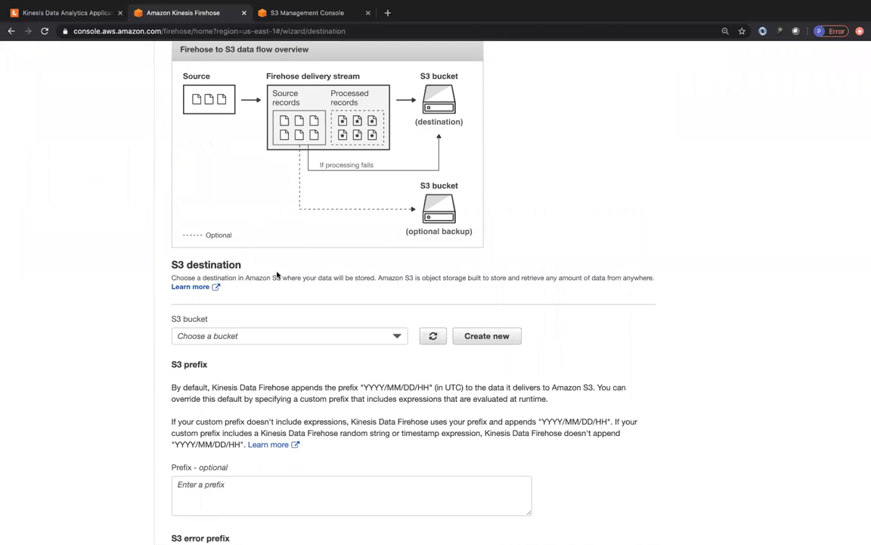
scroll(223, 148, up, 1)
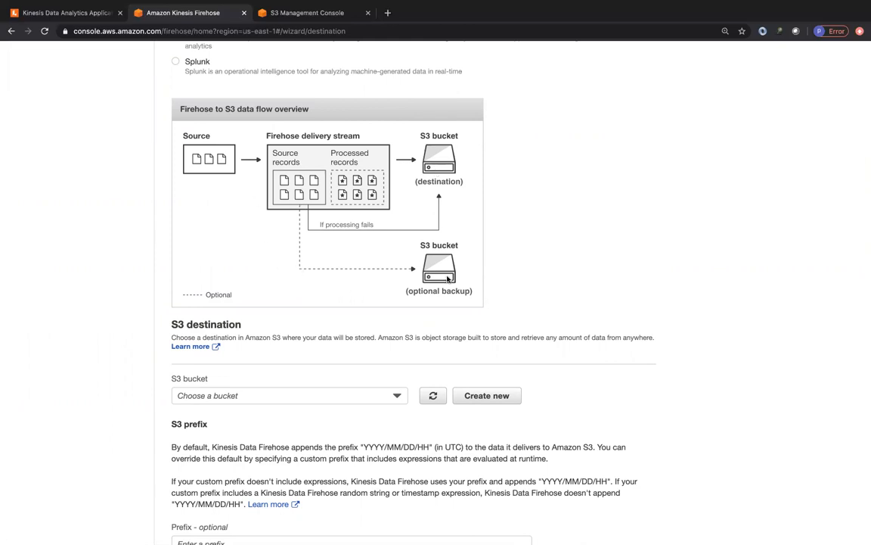
scroll(147, 423, down, 1)
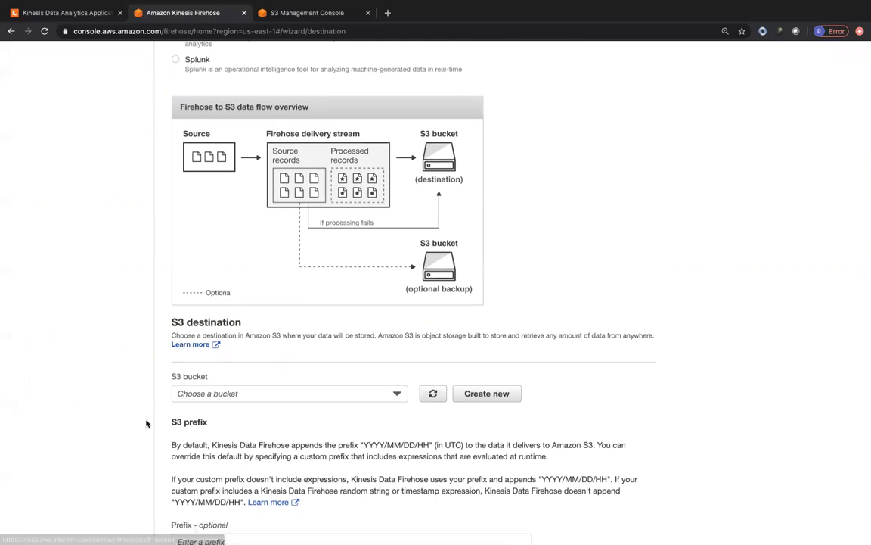
scroll(147, 424, down, 3)
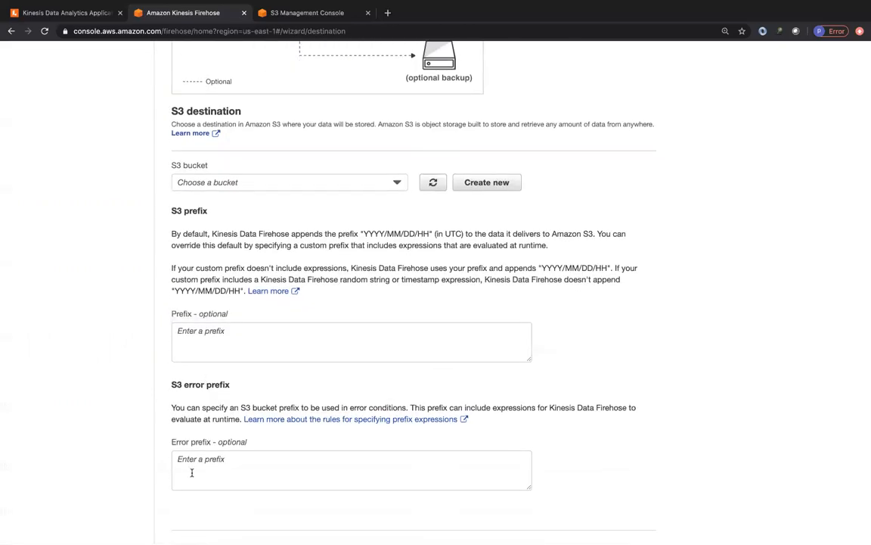
click(216, 185)
click(504, 182)
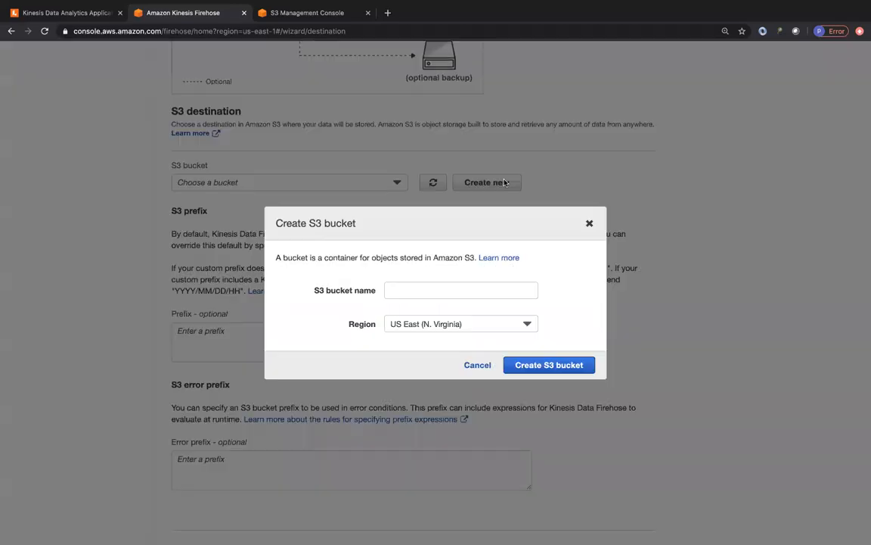
click(405, 289)
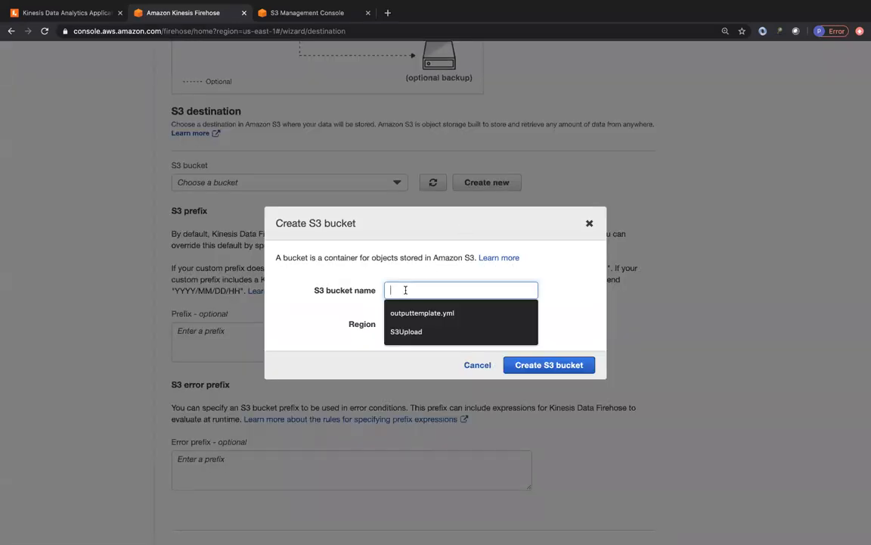
text(myakshaysampledeliverystream2)
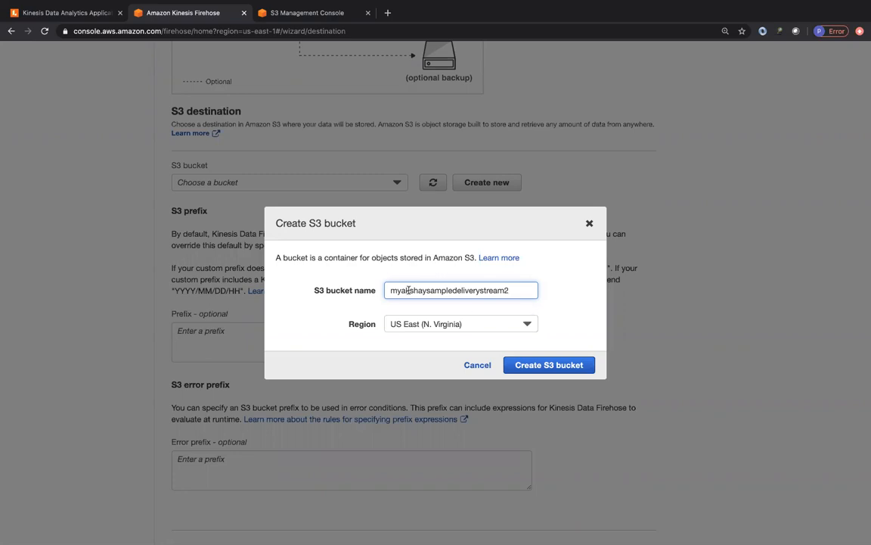
key(Return)
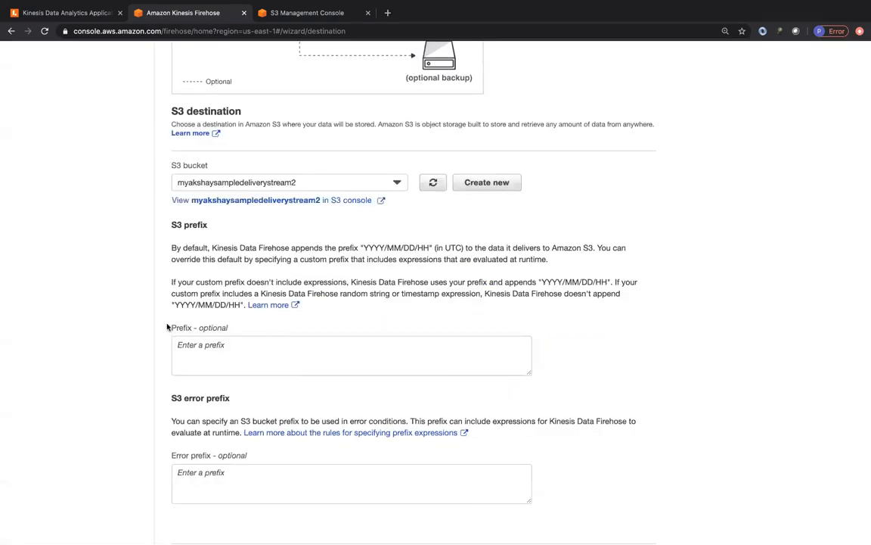
Set the S3 prefix to data and the error prefix to error, and proceed to the configuration settings
scroll(167, 327, down, 1)
click(227, 303)
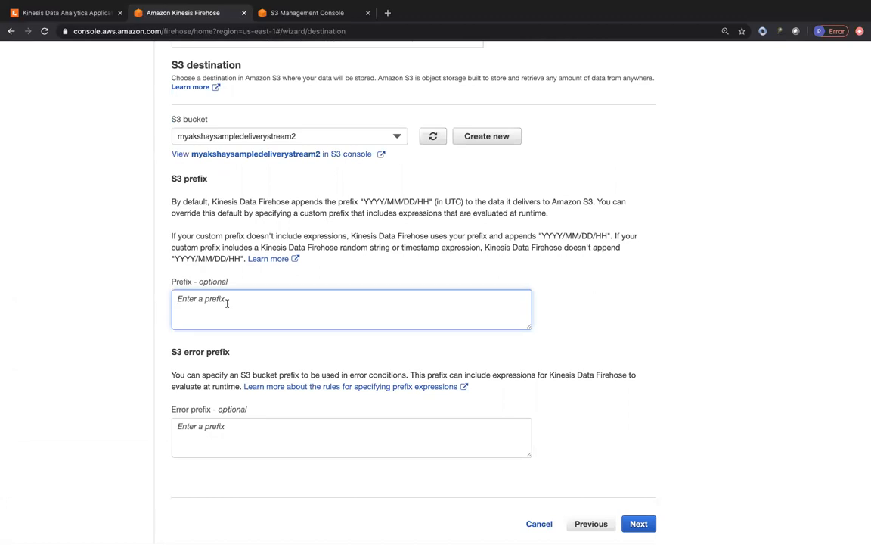
text(data)
click(228, 434)
text(err)
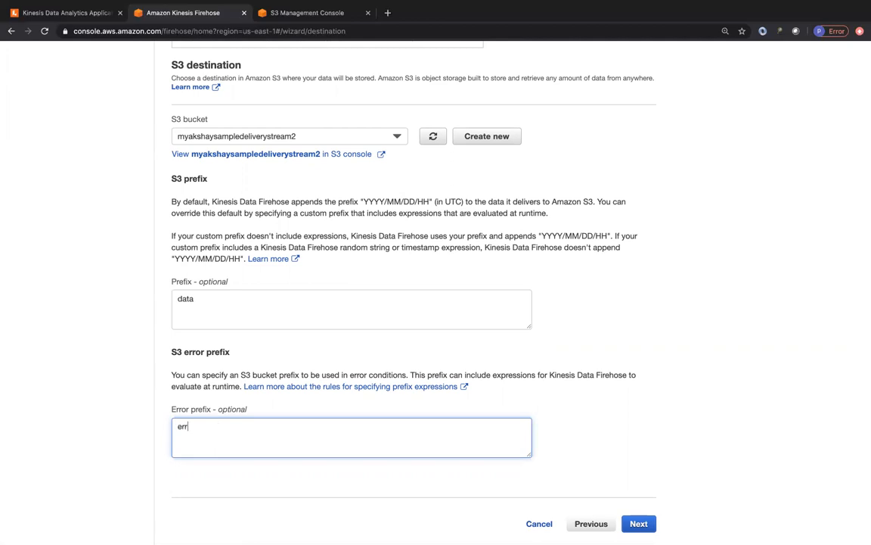
text(or)
scroll(636, 483, down, 2)
click(639, 496)
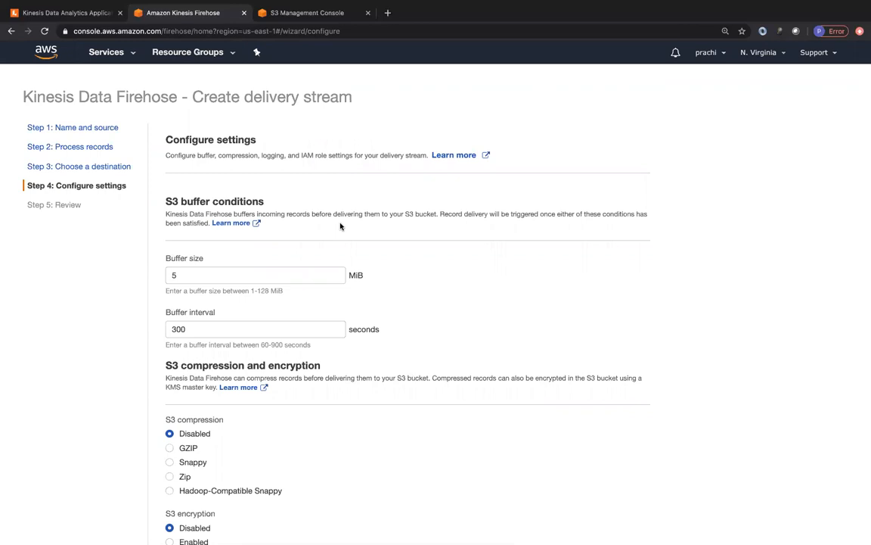
Set the S3 buffer interval to 60 seconds and the buffer size to 1 MiB
click(174, 277)
click(180, 330)
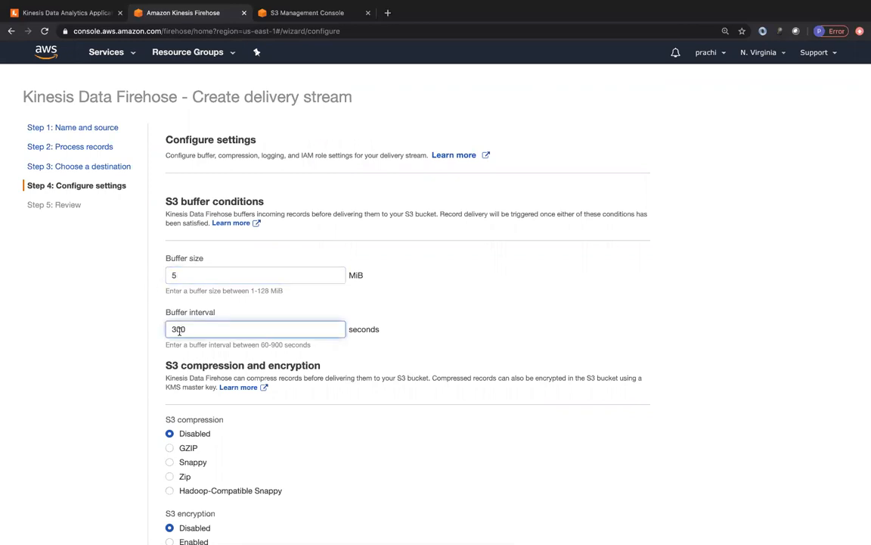
drag(207, 330, 159, 330)
text(60)
click(509, 293)
drag(201, 276, 153, 276)
text(1)
click(409, 296)
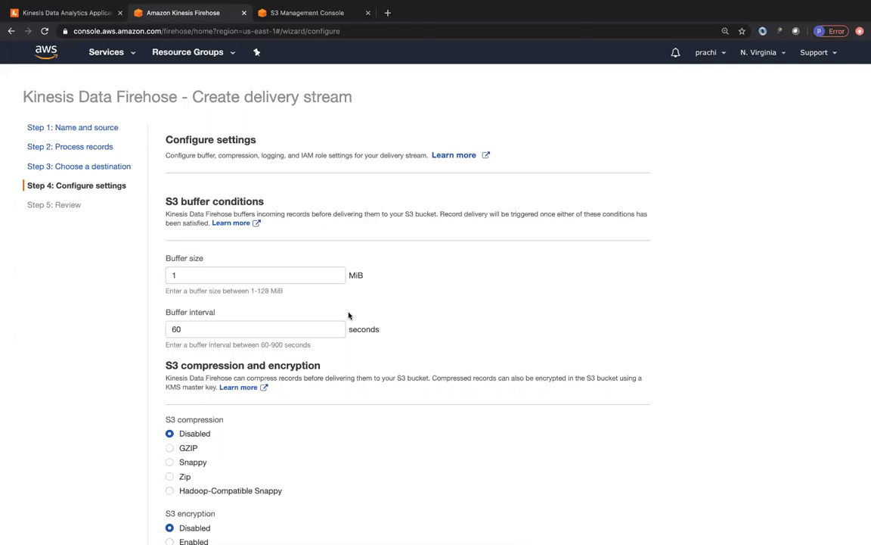
Try the Zip and GZIP options for S3 compression and set it back to Disabled
scroll(426, 365, down, 3)
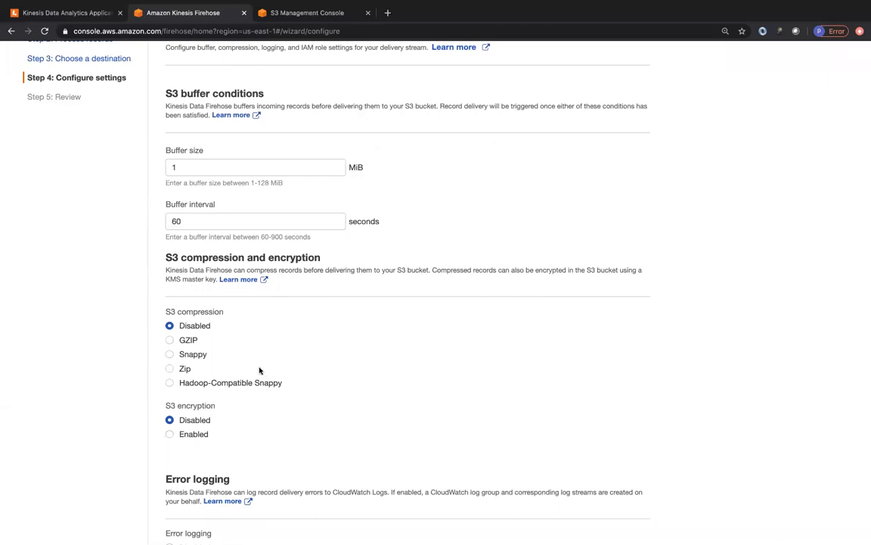
click(170, 369)
click(170, 340)
click(169, 325)
Assign the IAM role firehose_delivery_role with a new role policy to the delivery stream, viewing the policy document before allowing access
scroll(383, 411, down, 5)
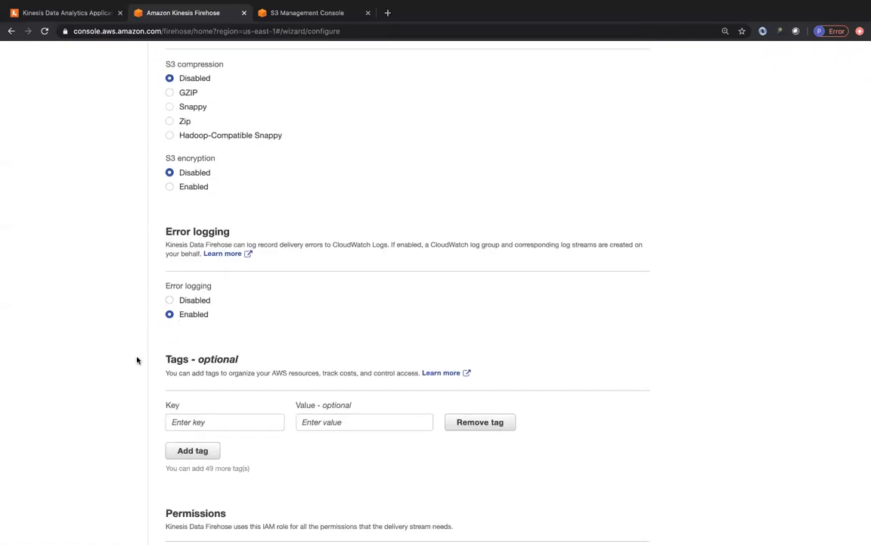
scroll(137, 359, down, 4)
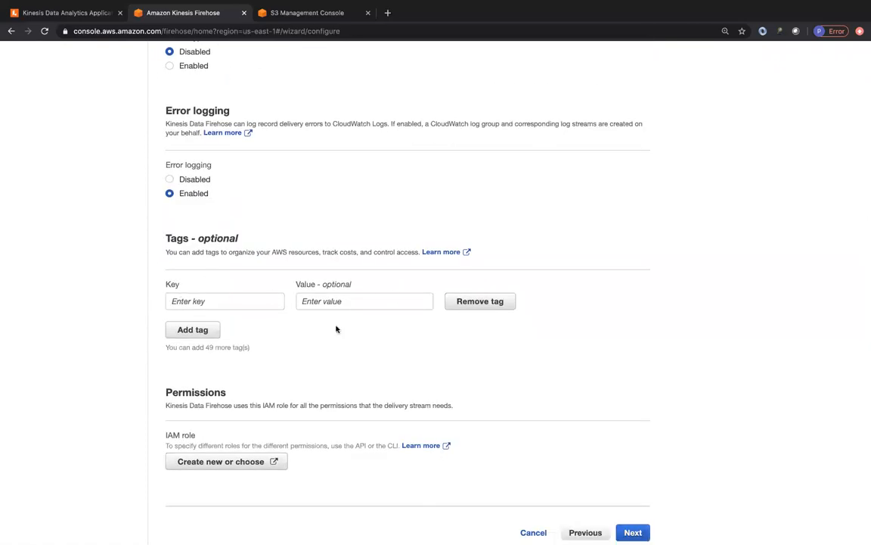
scroll(246, 389, down, 1)
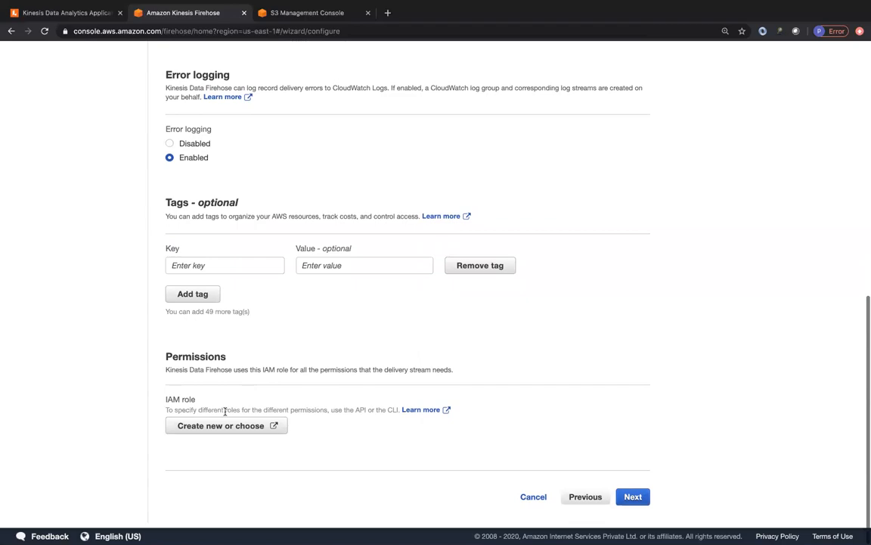
click(189, 426)
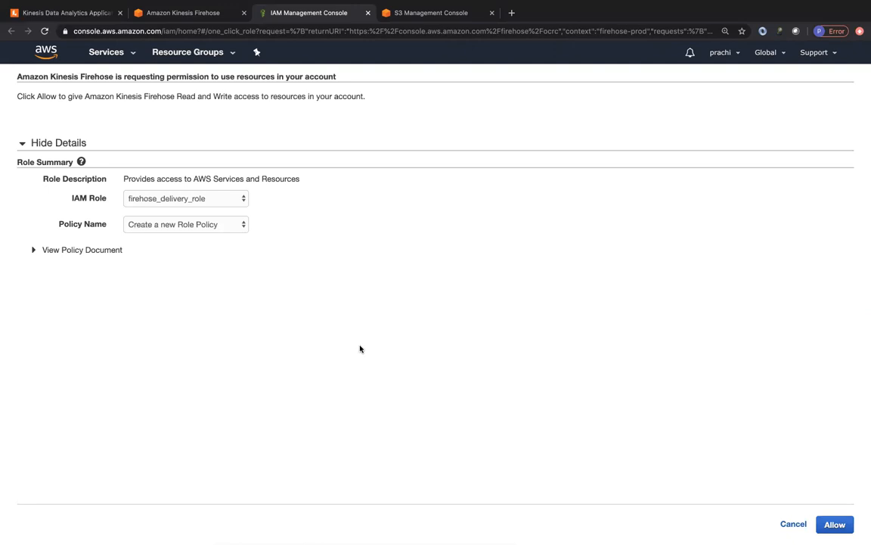
click(48, 251)
scroll(192, 338, down, 2)
scroll(191, 338, down, 10)
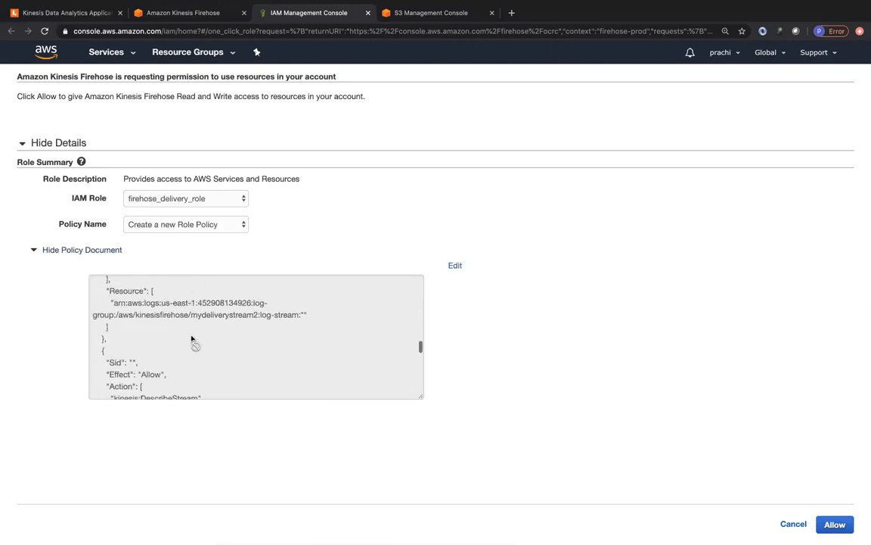
scroll(191, 339, down, 3)
click(829, 530)
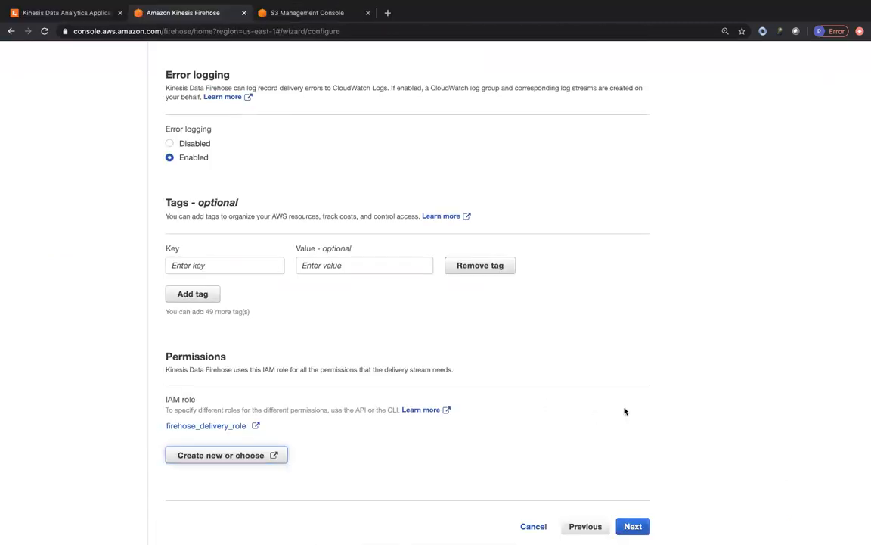
Proceed to the review of the delivery stream settings and cancel the stream's creation
click(633, 526)
scroll(518, 430, down, 1)
scroll(518, 430, down, 5)
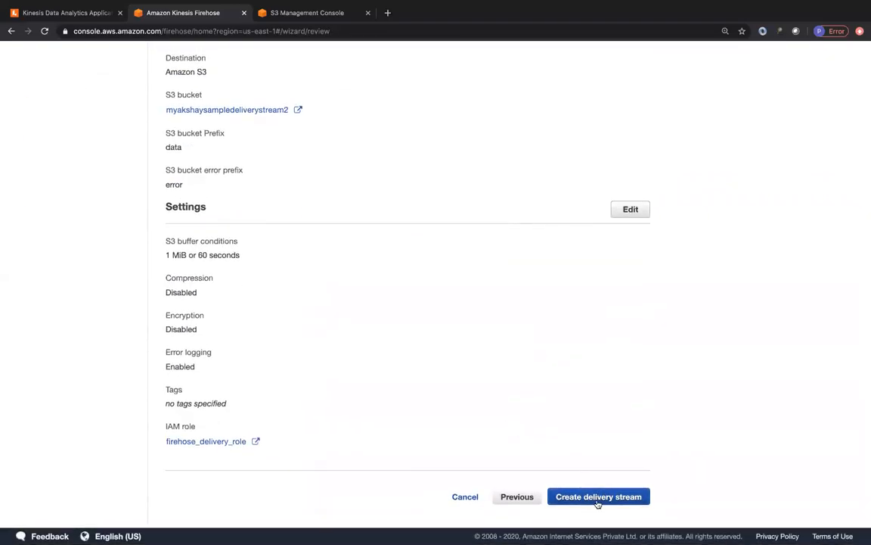
click(463, 496)
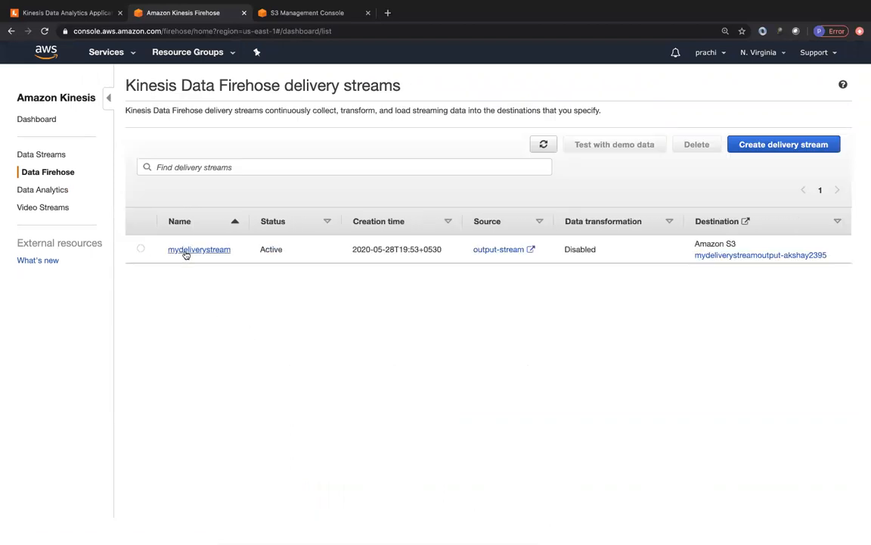
Open the existing delivery stream mydeliverystream and examine its source, record transformation, S3 destination and error logging details
click(205, 254)
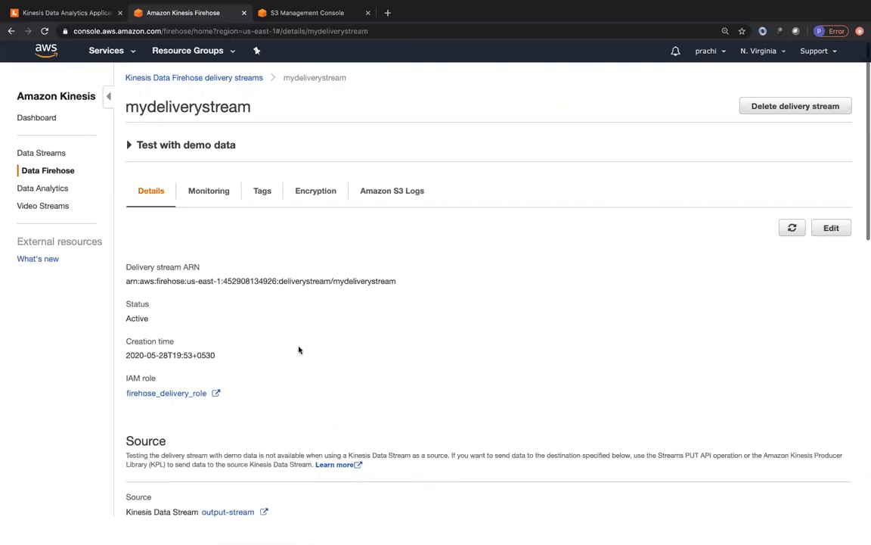
scroll(298, 350, down, 2)
scroll(298, 350, down, 5)
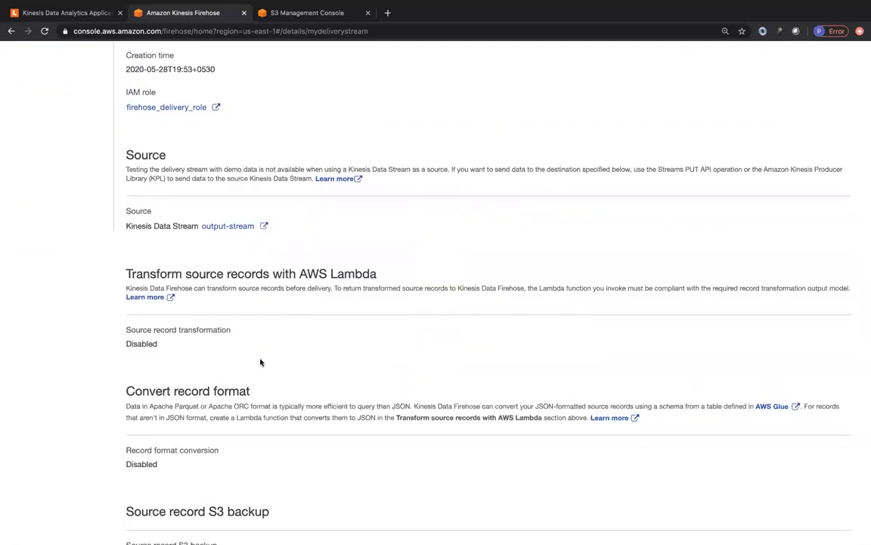
scroll(271, 362, down, 1)
scroll(271, 362, down, 5)
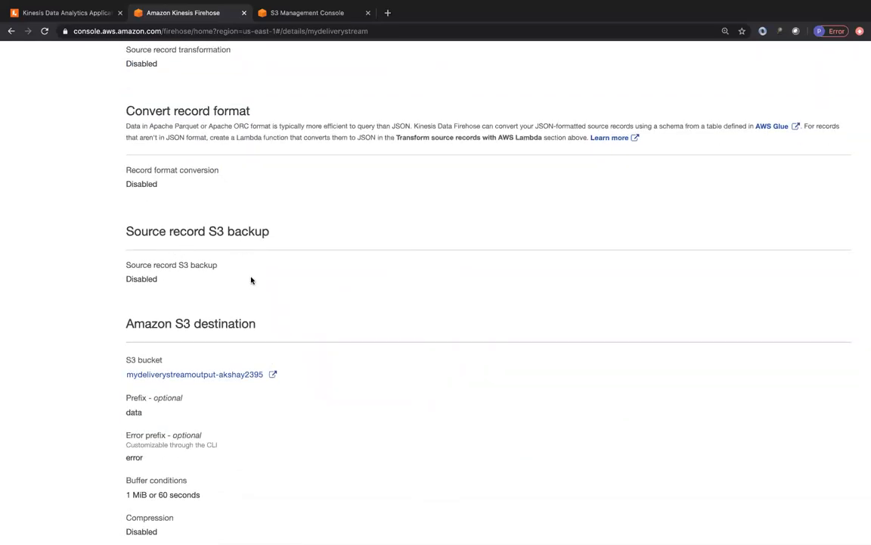
scroll(252, 281, down, 3)
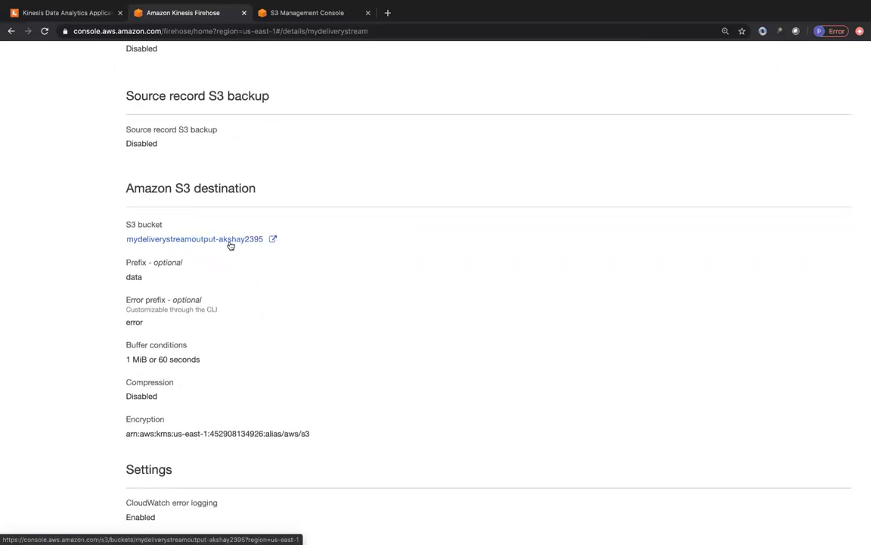
scroll(238, 316, down, 2)
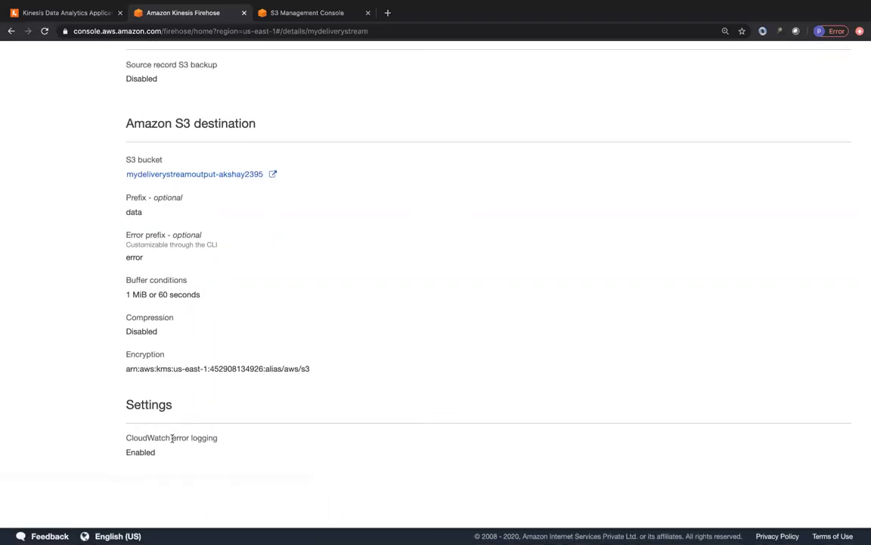
scroll(267, 302, up, 10)
scroll(266, 302, up, 3)
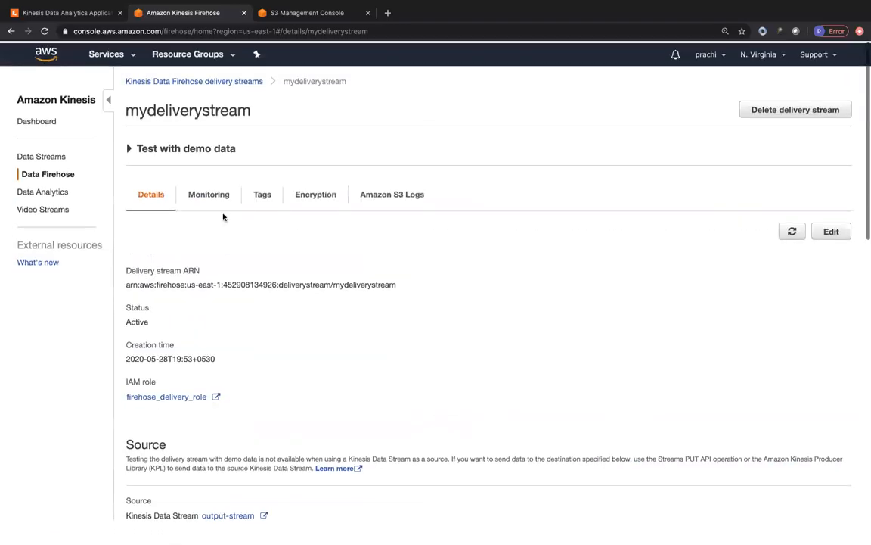
Examine the monitoring metrics of mydeliverystream with the time range set to Last 6 hours
click(211, 196)
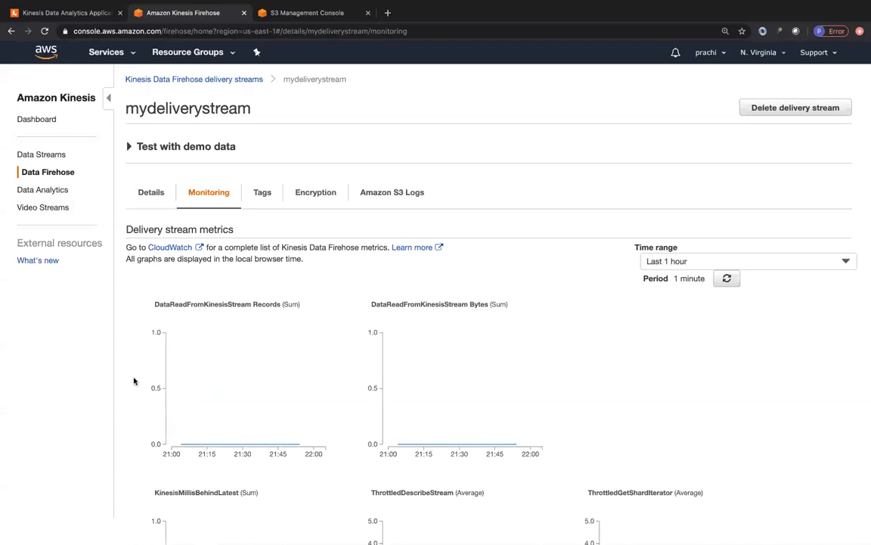
scroll(133, 381, down, 3)
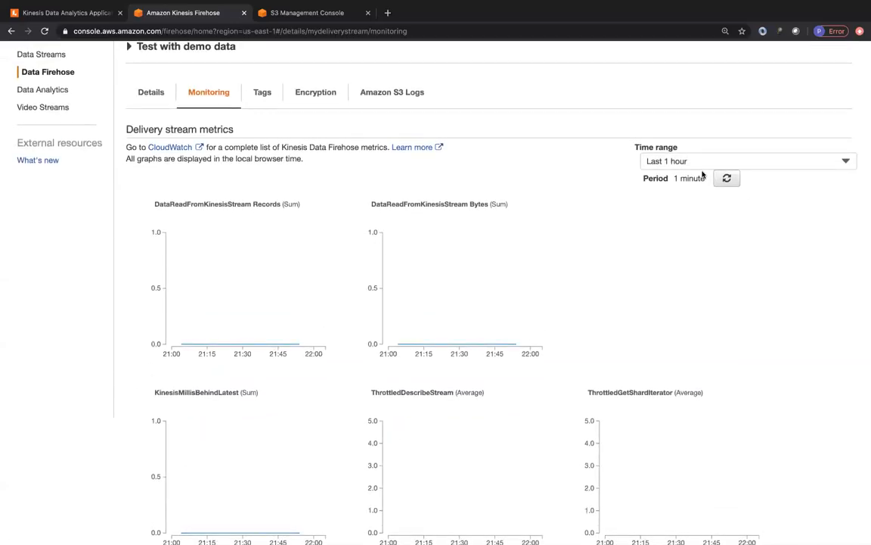
click(685, 161)
click(687, 201)
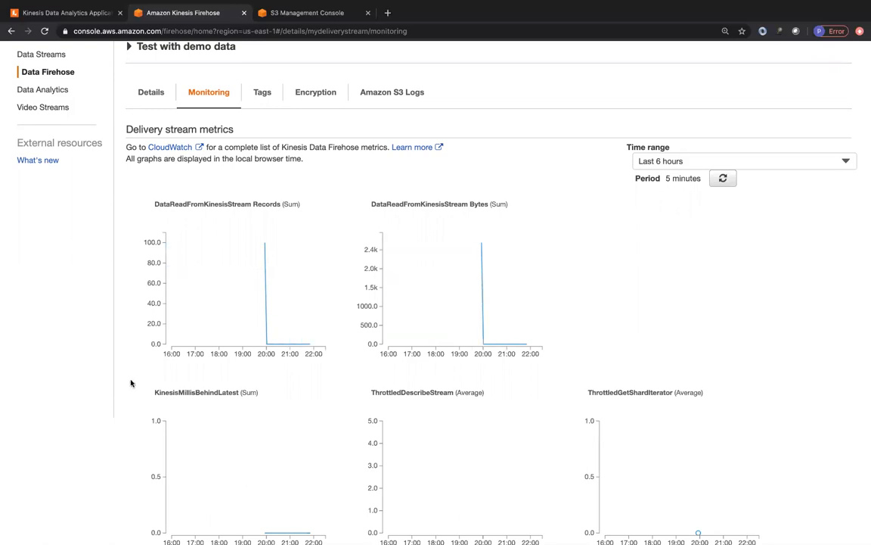
scroll(130, 383, down, 4)
scroll(130, 383, down, 3)
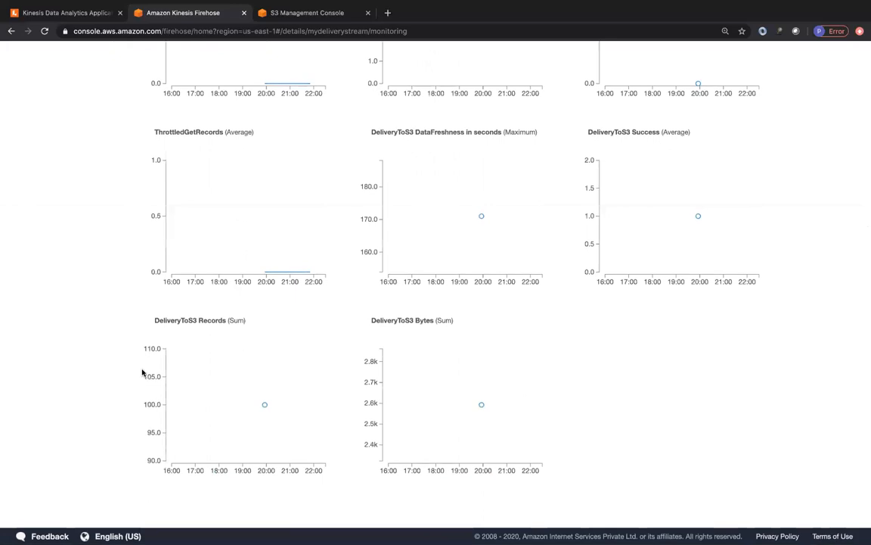
scroll(142, 370, up, 10)
Inspect the tags, encryption information and Amazon S3 log group of mydeliverystream, and return to its details
click(262, 193)
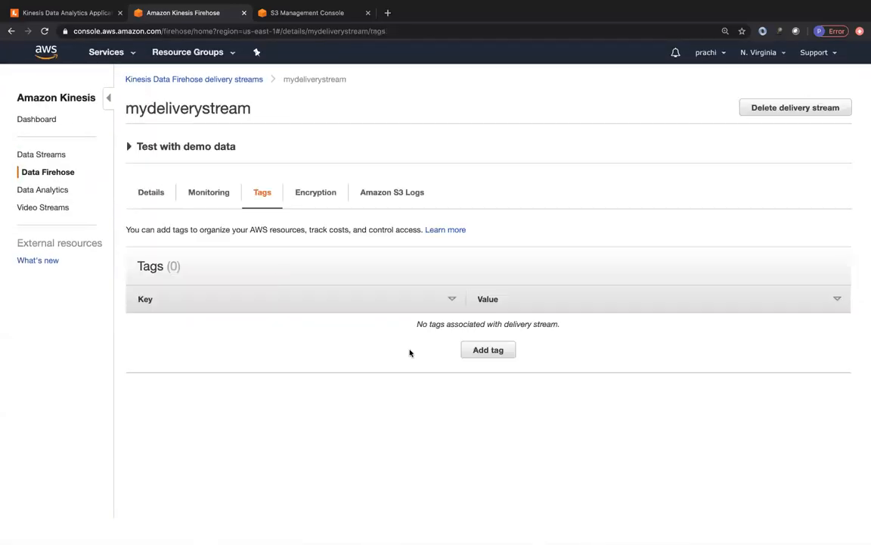
click(309, 193)
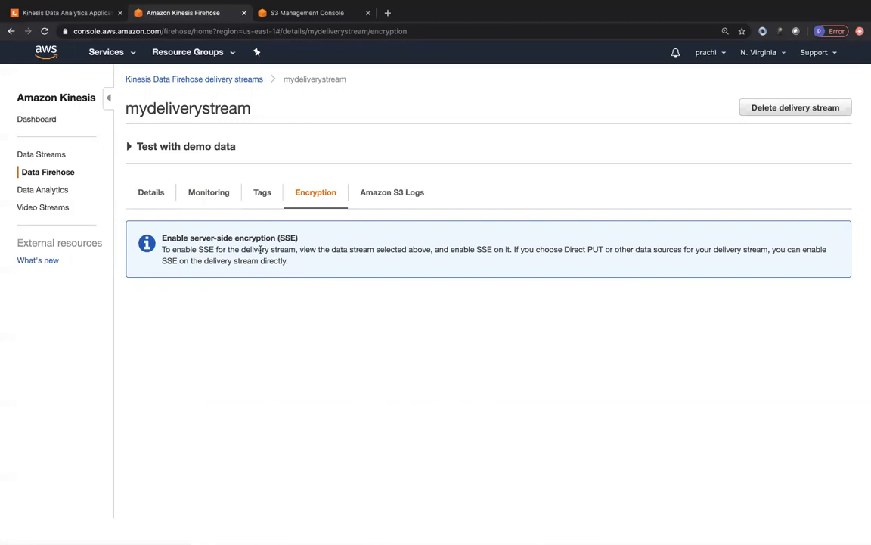
click(400, 199)
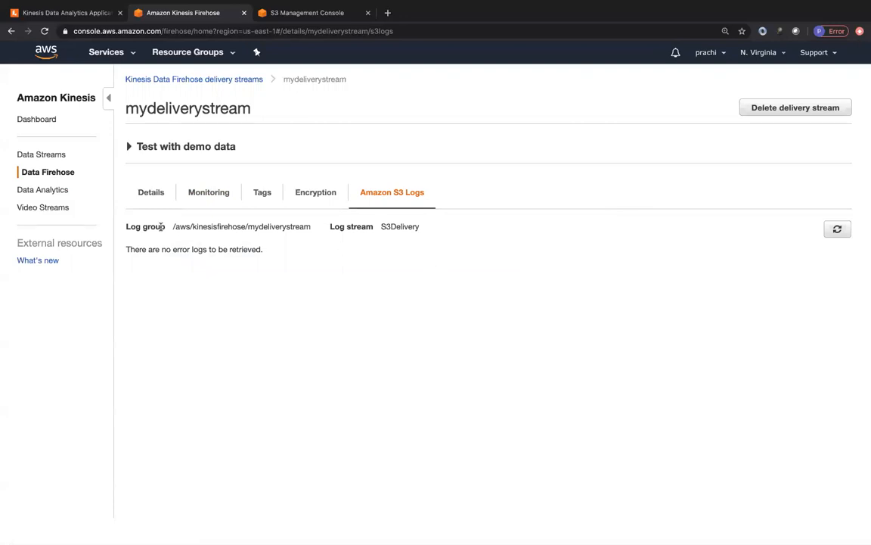
drag(173, 225, 311, 229)
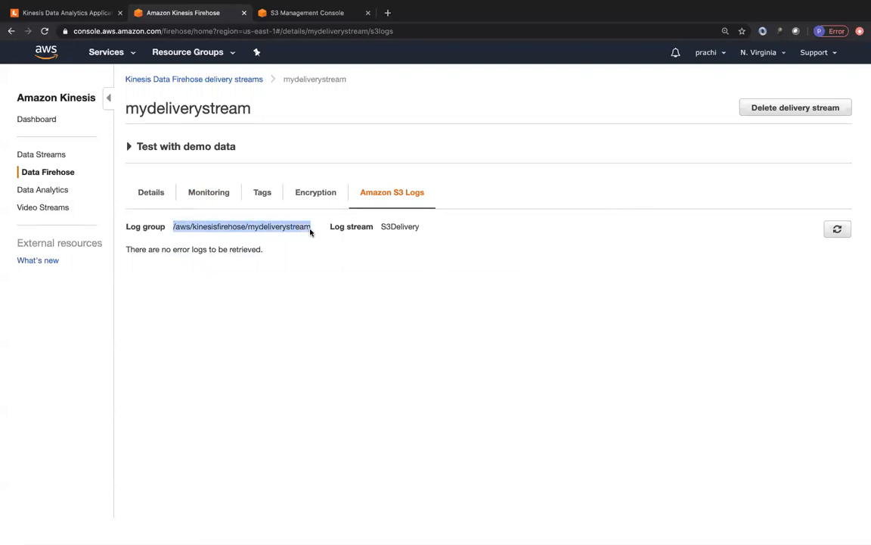
click(311, 229)
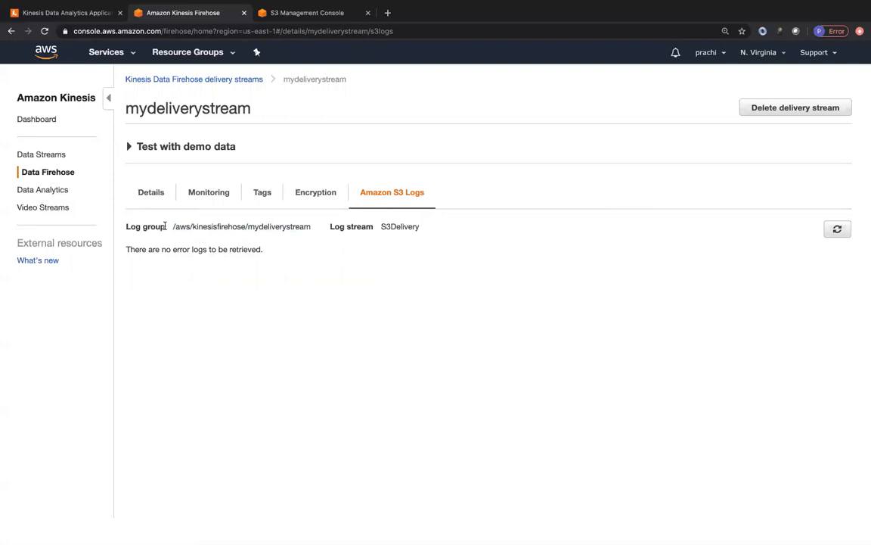
drag(173, 226, 330, 229)
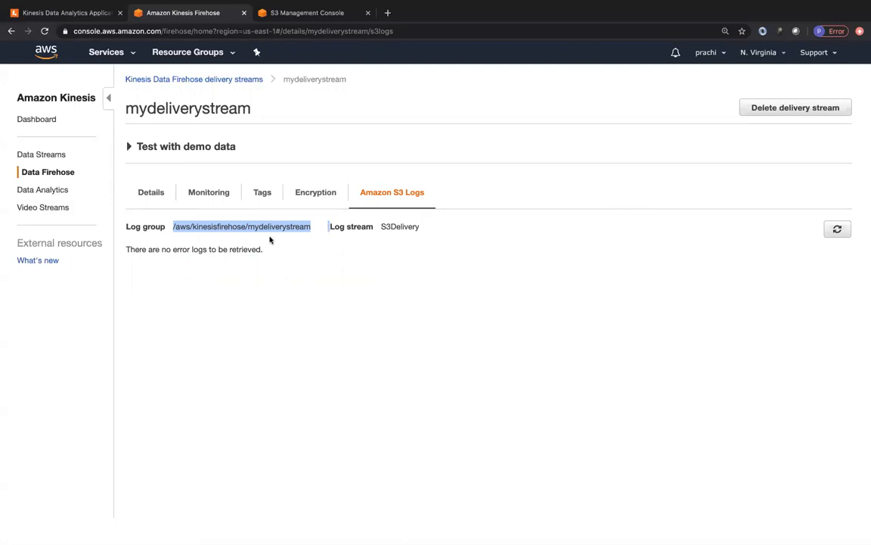
click(233, 215)
click(174, 196)
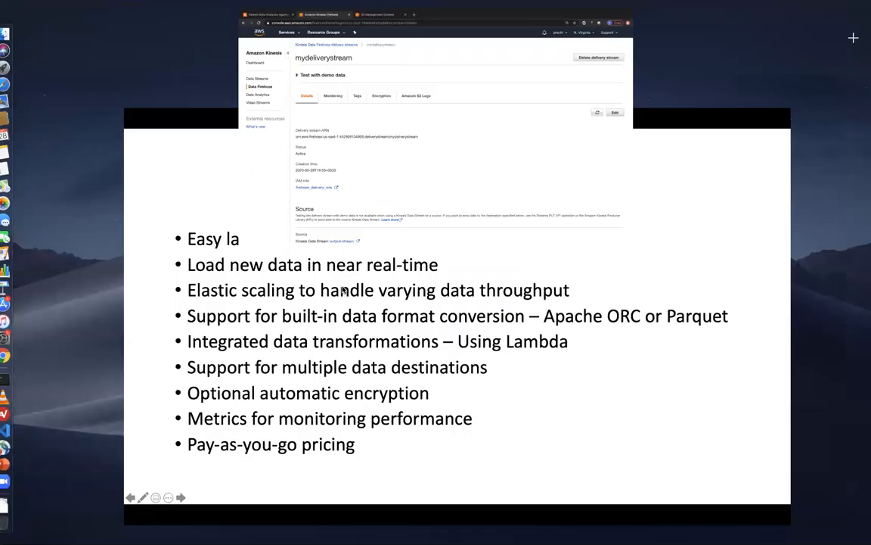
Switch to the terminal, clear its screen and recall the command sh producer.sh without running it
click(512, 43)
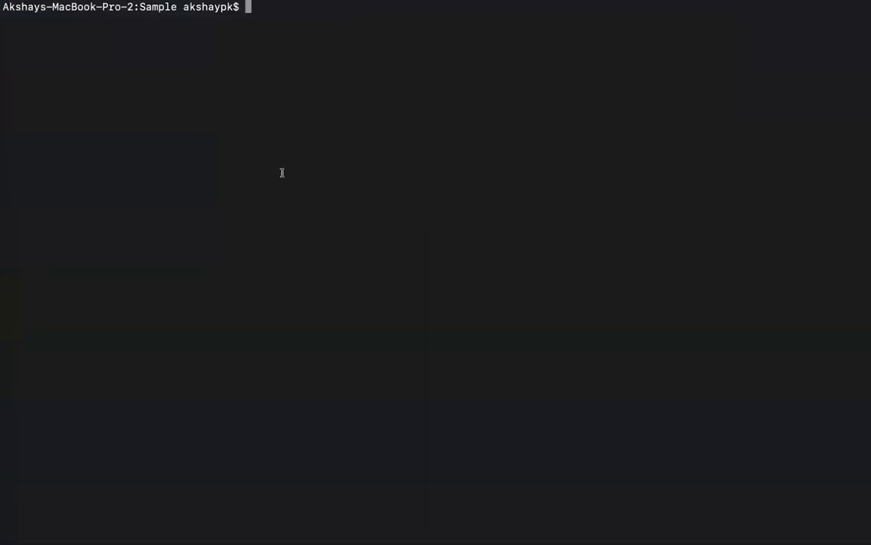
text(clear)
key(Up)
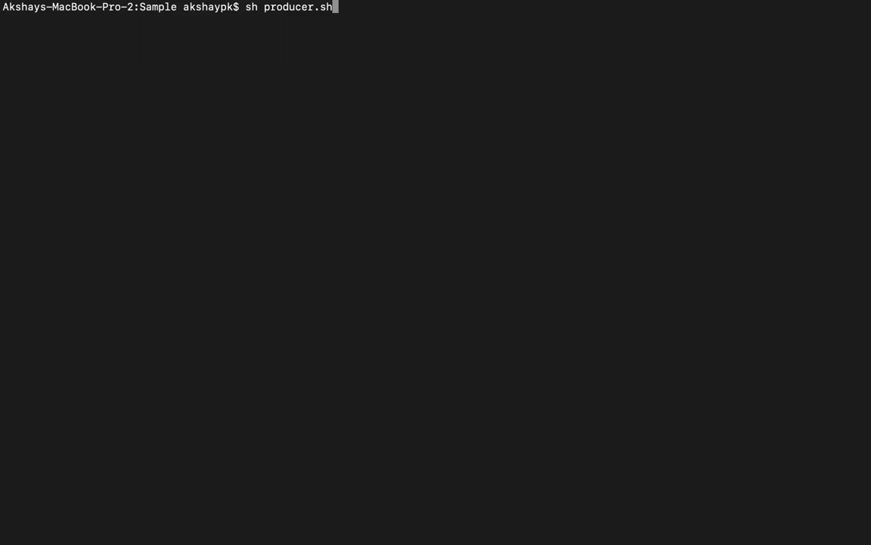
Switch to the Kinesis Data Analytics Application diagram in Lucidchart and present it full screen
key(ctrl+Up)
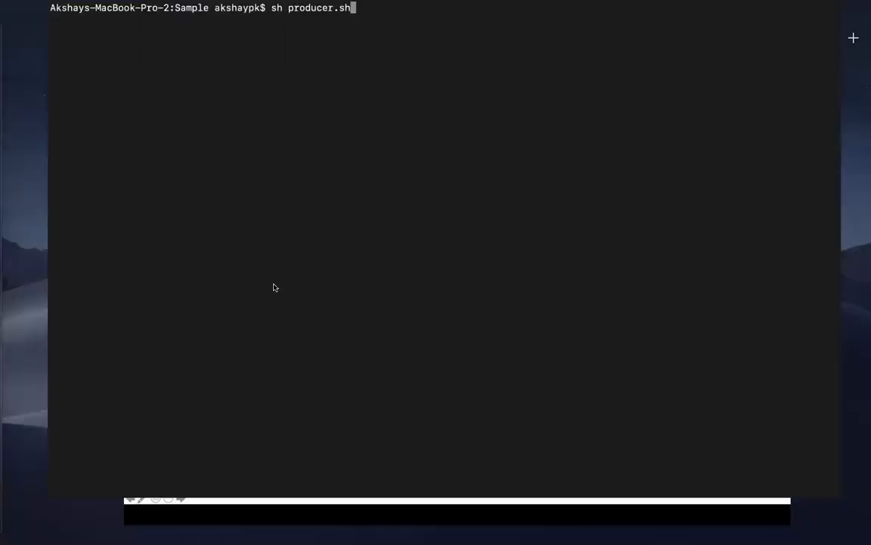
click(439, 39)
click(54, 13)
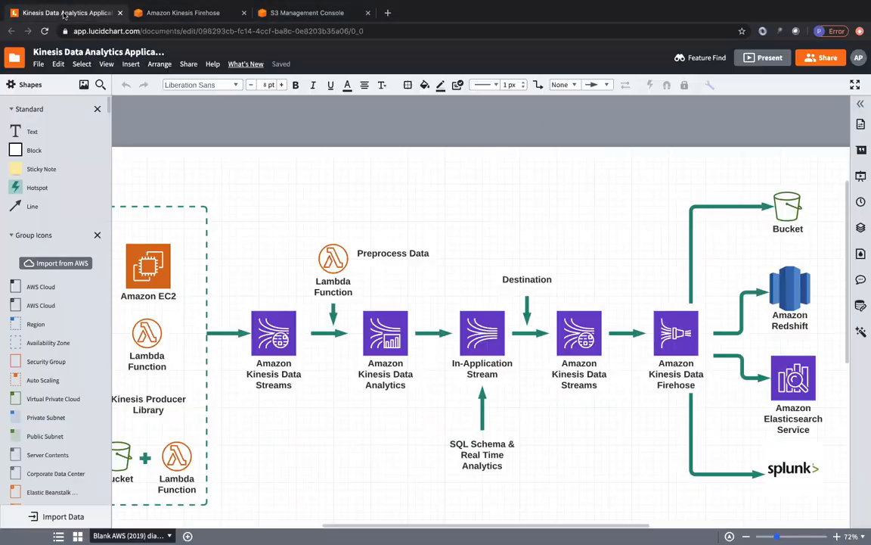
click(763, 58)
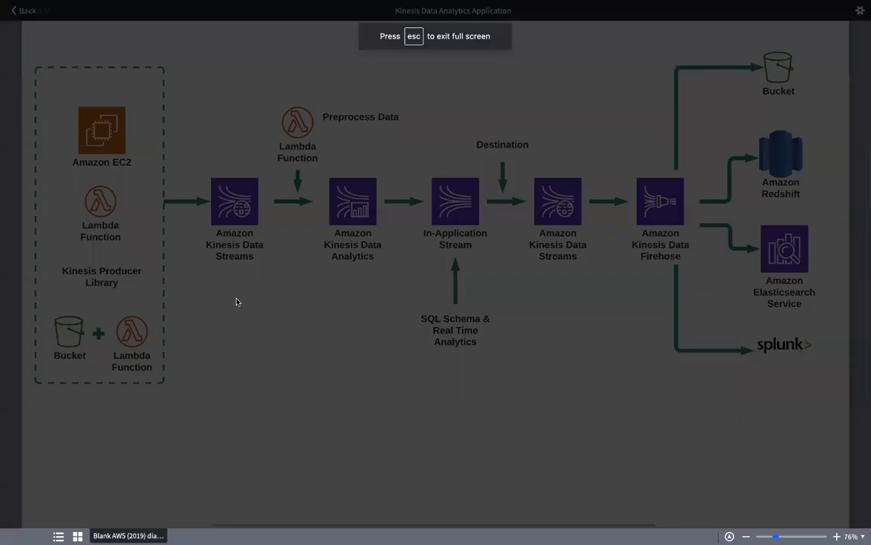